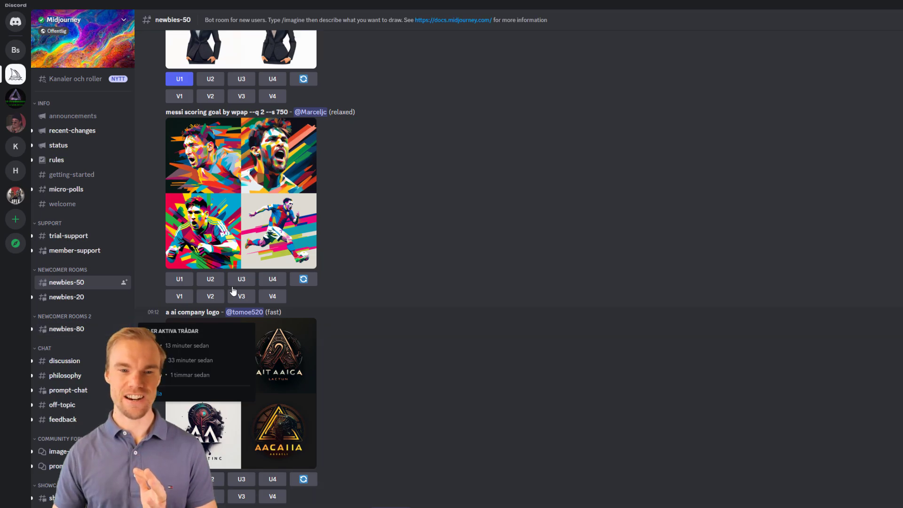
scroll(233, 299, down, 5)
scroll(322, 271, down, 5)
scroll(322, 271, down, 5)
scroll(324, 265, down, 6)
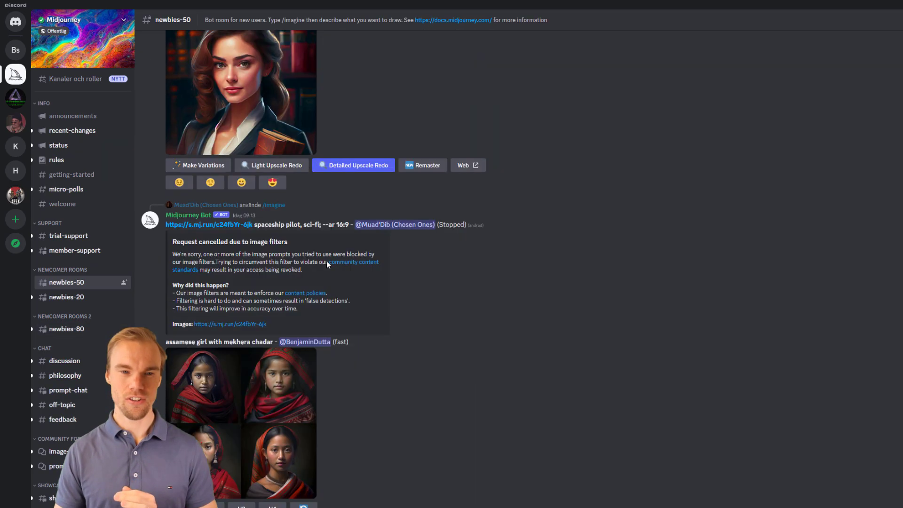
scroll(330, 263, down, 5)
scroll(335, 264, down, 5)
scroll(337, 265, down, 5)
scroll(338, 264, down, 6)
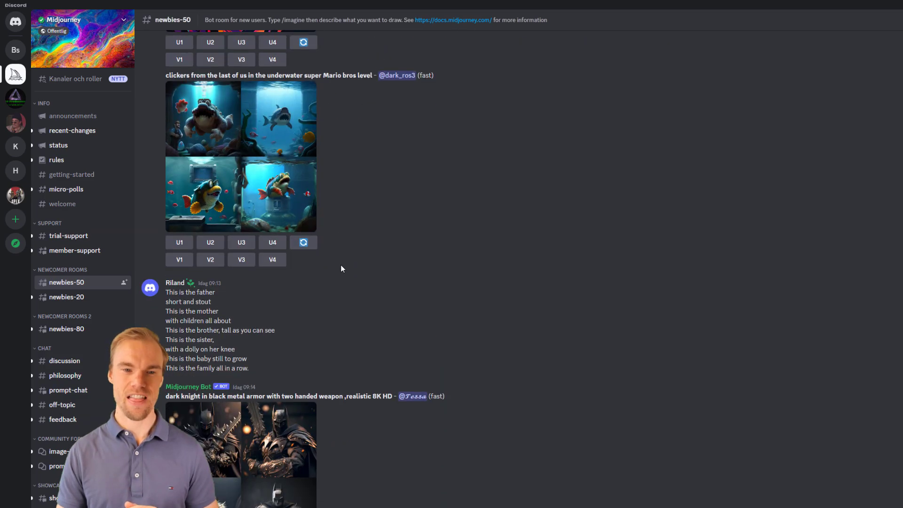
scroll(341, 264, down, 6)
scroll(343, 279, down, 5)
scroll(350, 289, down, 5)
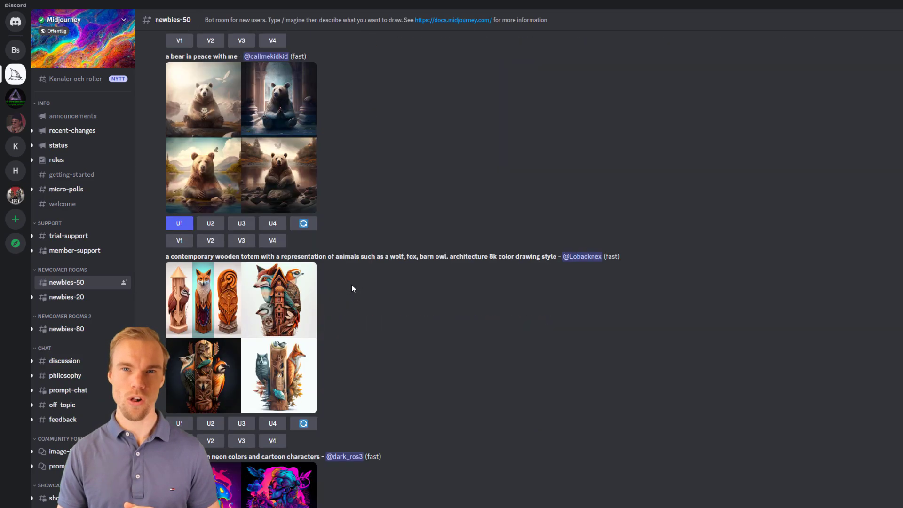
scroll(351, 284, down, 1)
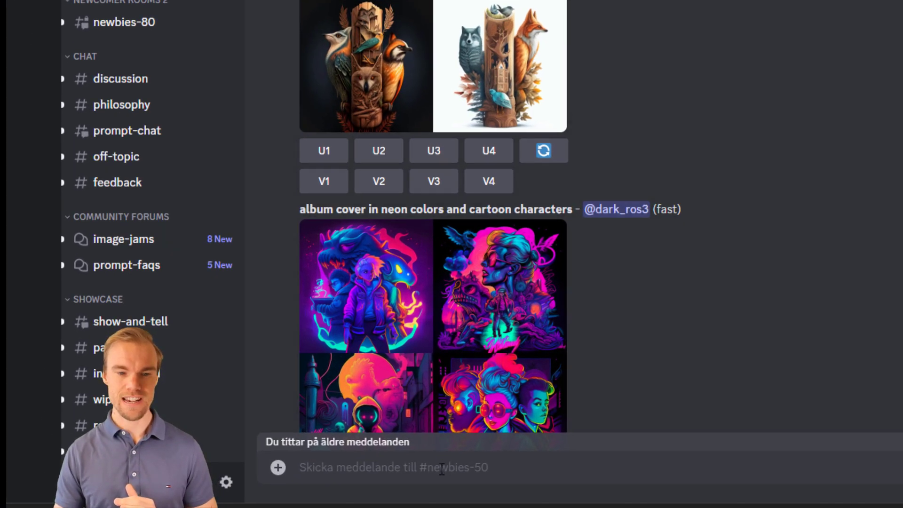
Step: Enter /imagine with 'A berry looking like a sun', fix a typo, and send it
click(444, 467)
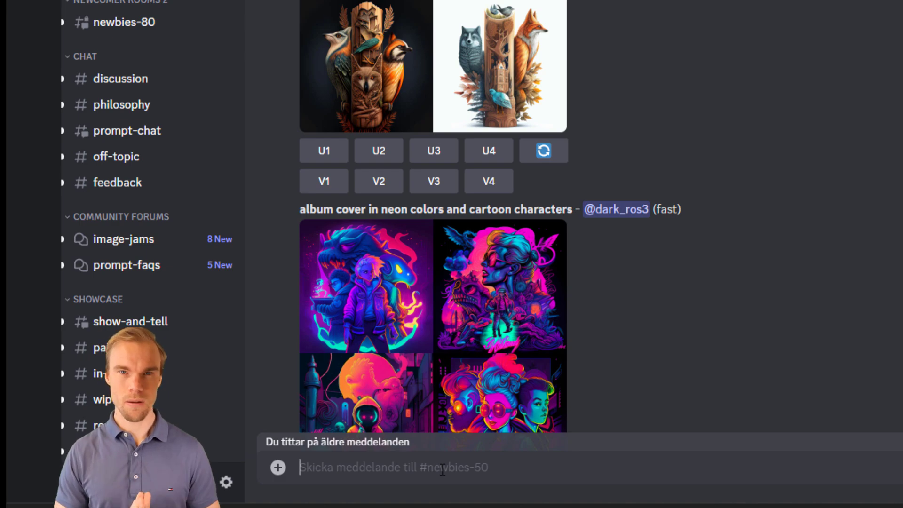
text(/)
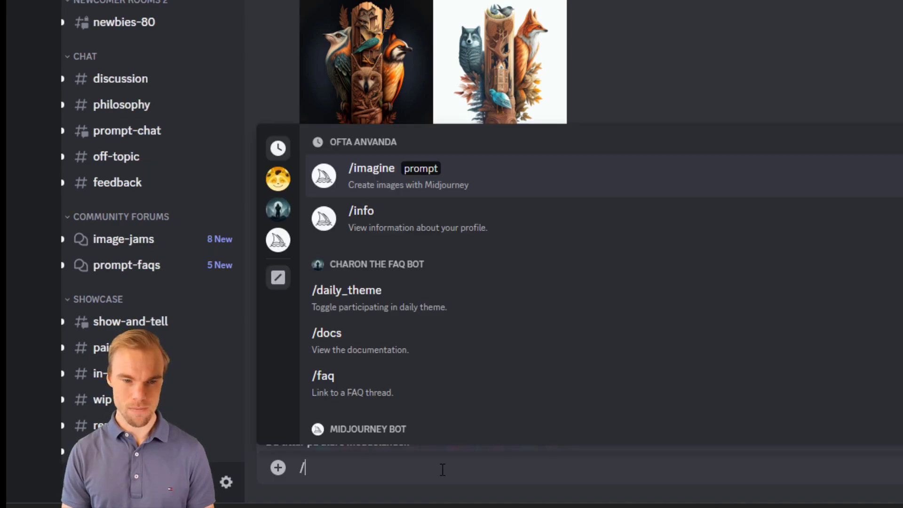
text(i)
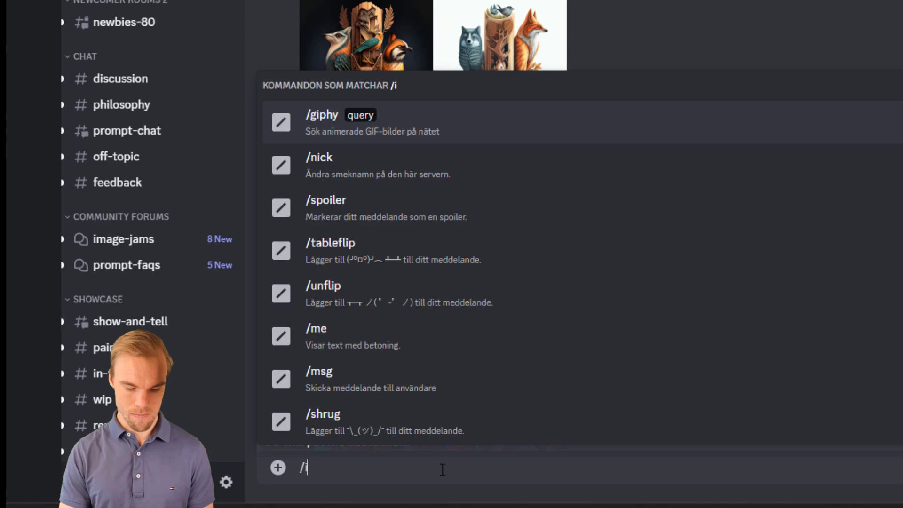
text(magine)
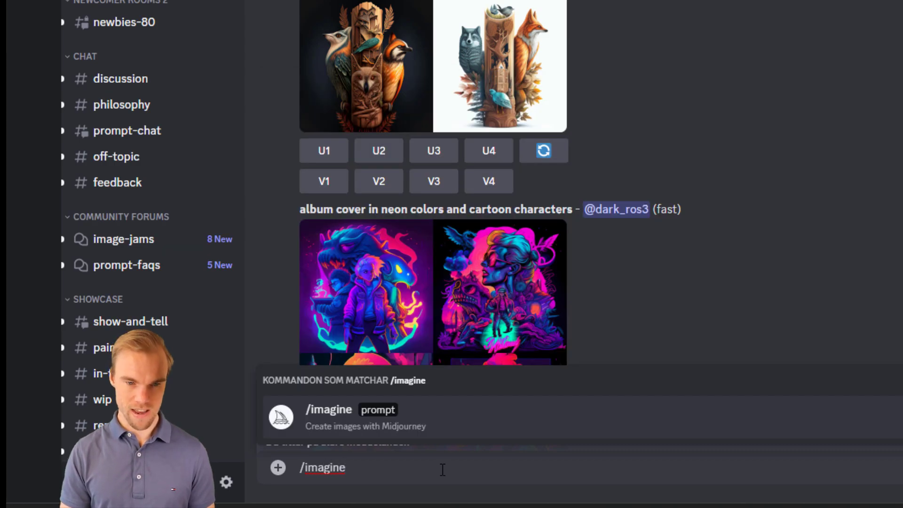
key(Tab)
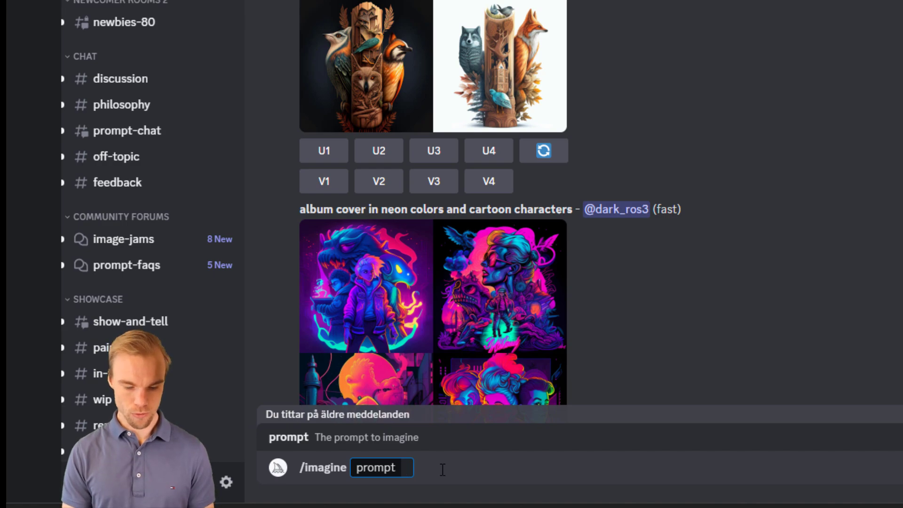
text(A berry )
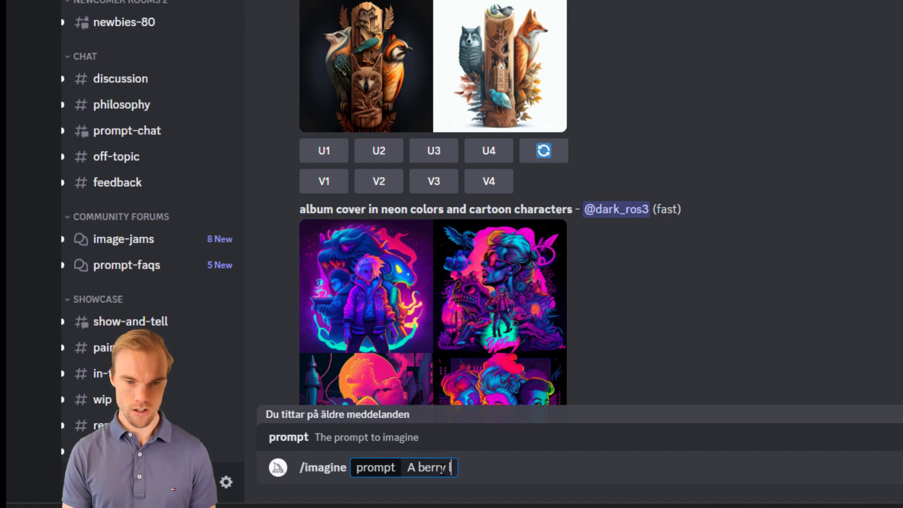
text(looking like a )
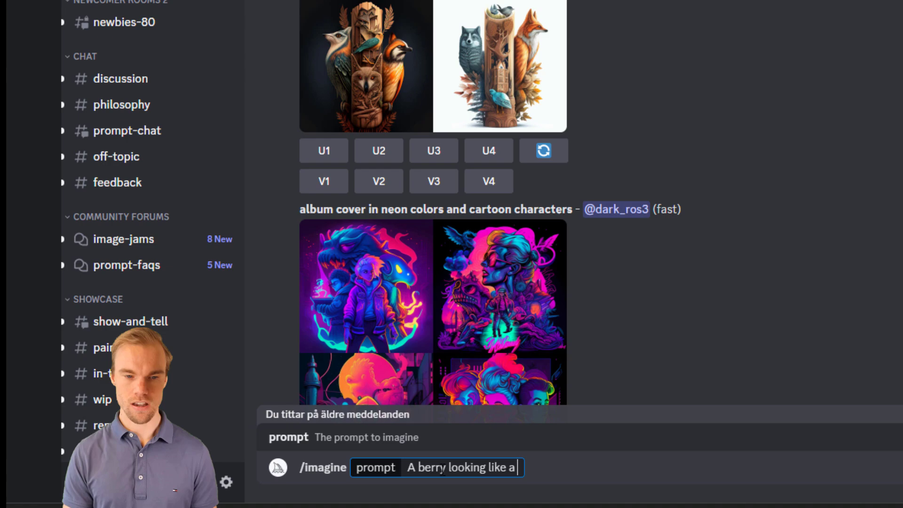
text(son)
key(BackSpace)
text(un)
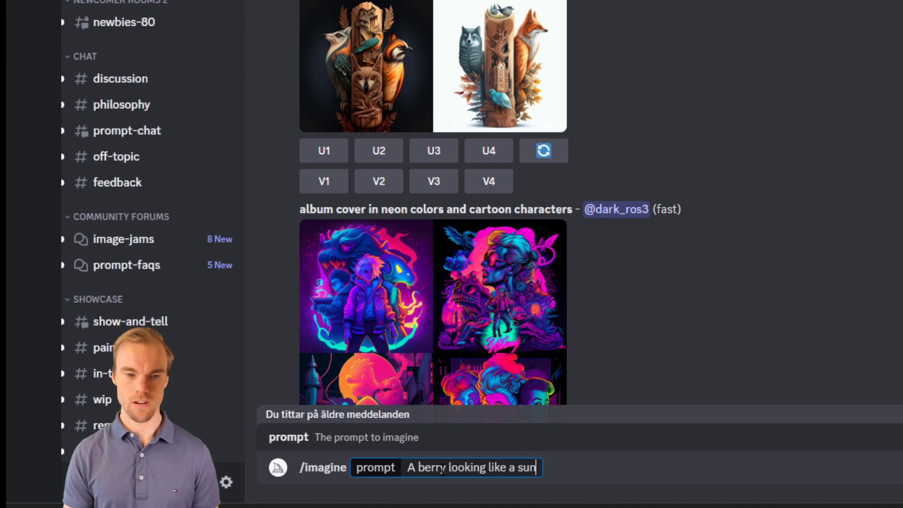
key(Return)
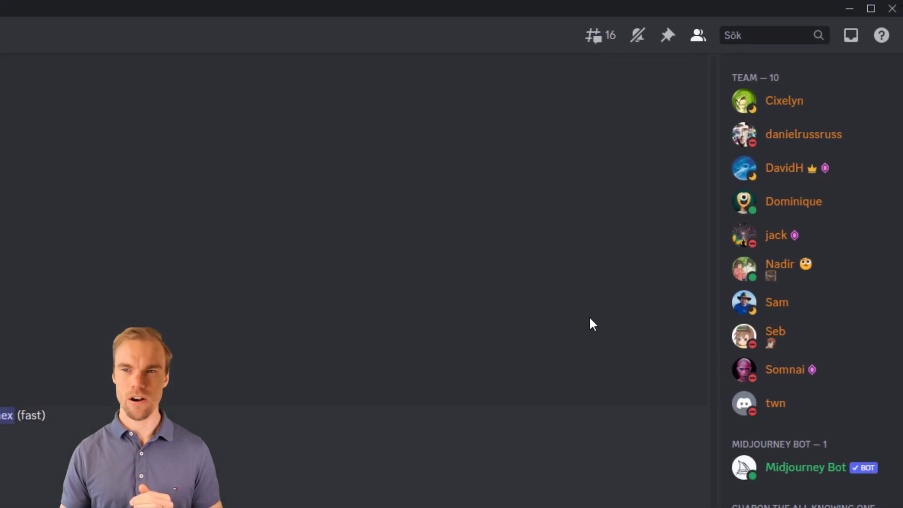
Step: Find the berry-sun four-image grid in Inbox Mentions and view it full-size
click(850, 37)
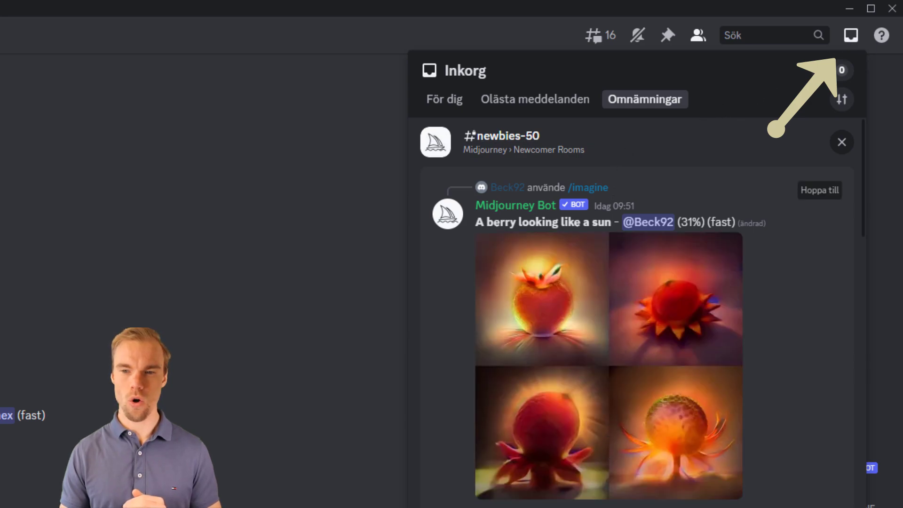
scroll(634, 317, down, 5)
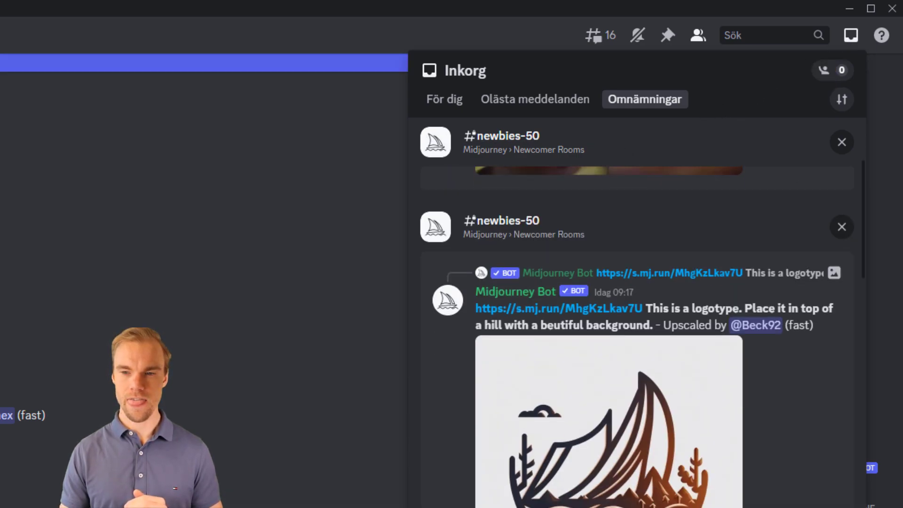
scroll(635, 318, down, 5)
scroll(635, 318, down, 5)
scroll(635, 317, down, 5)
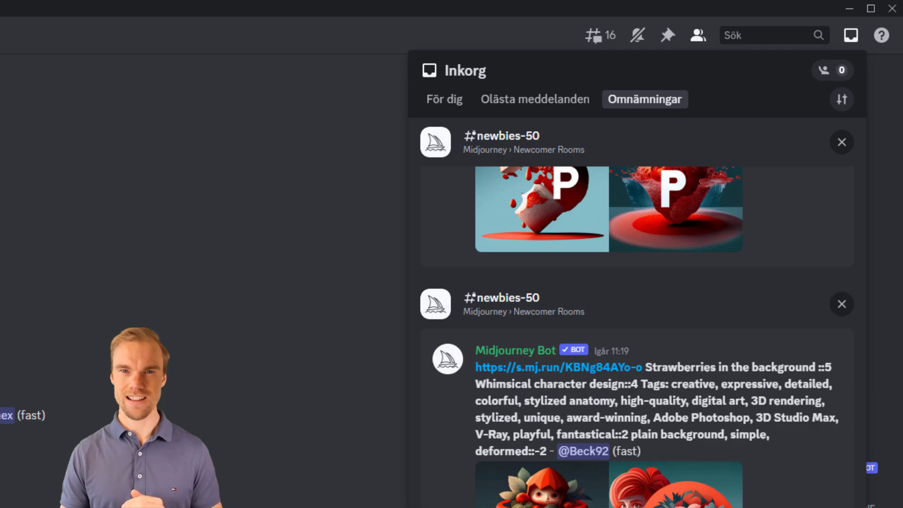
scroll(635, 317, down, 5)
scroll(634, 318, down, 5)
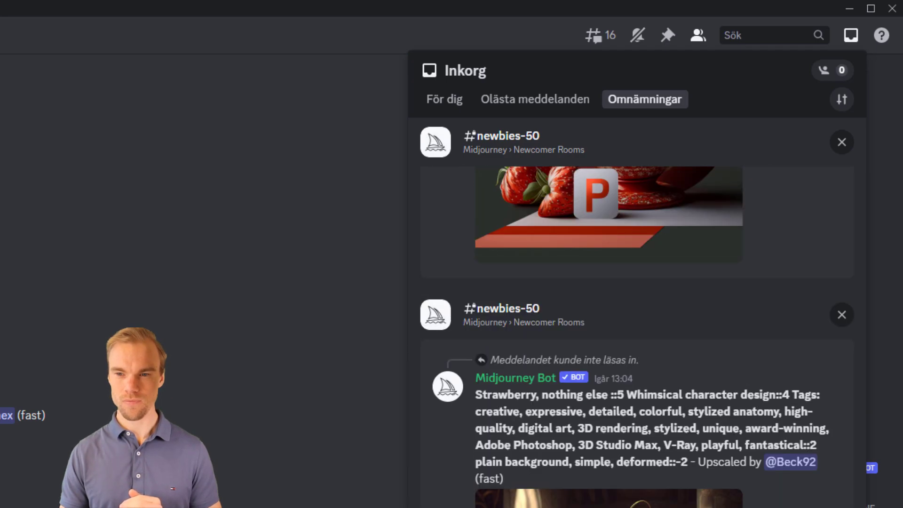
scroll(635, 317, down, 5)
scroll(635, 318, down, 5)
scroll(635, 317, up, 5)
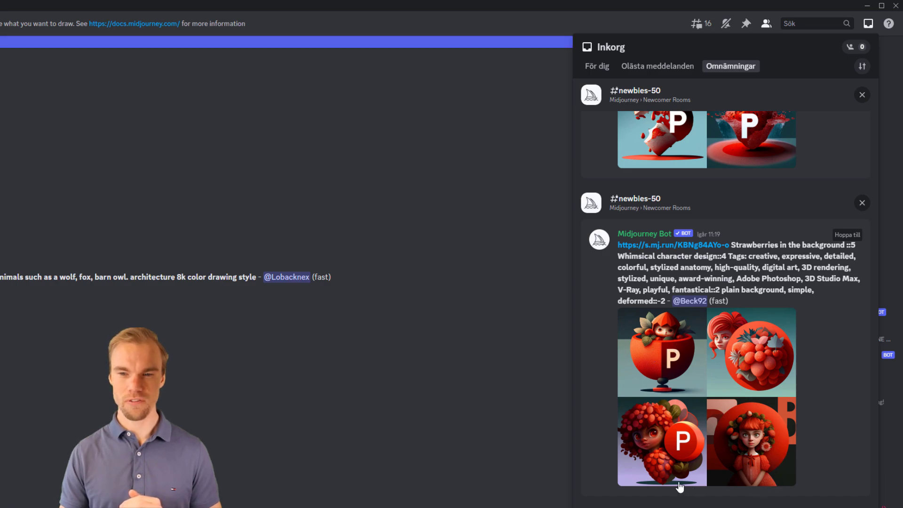
scroll(627, 379, up, 5)
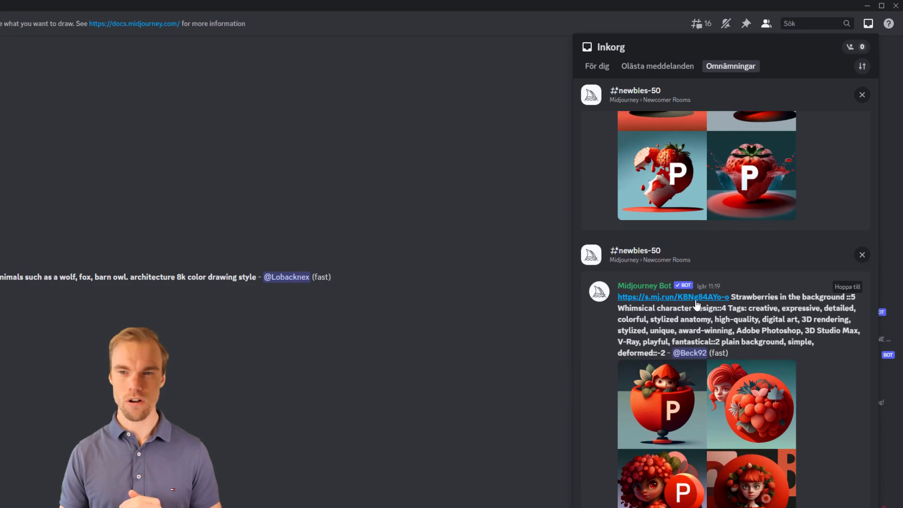
scroll(670, 409, up, 5)
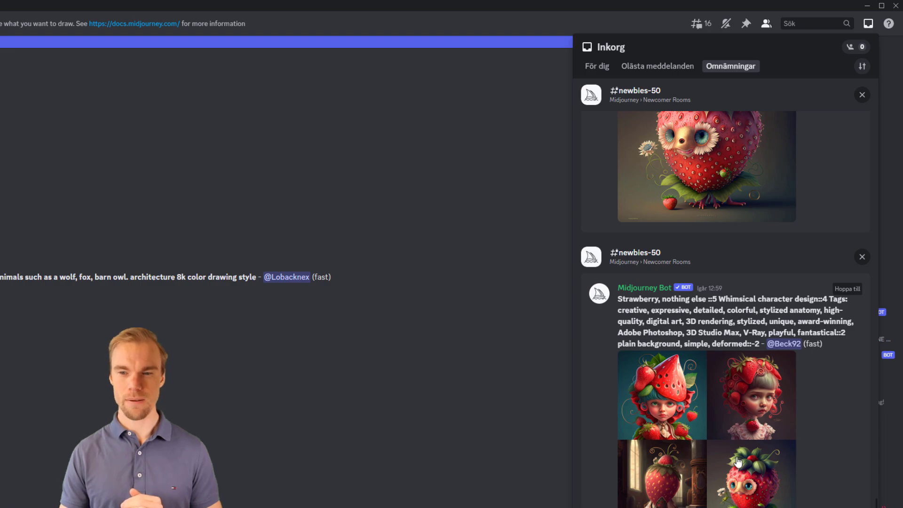
scroll(738, 461, down, 3)
scroll(738, 461, down, 2)
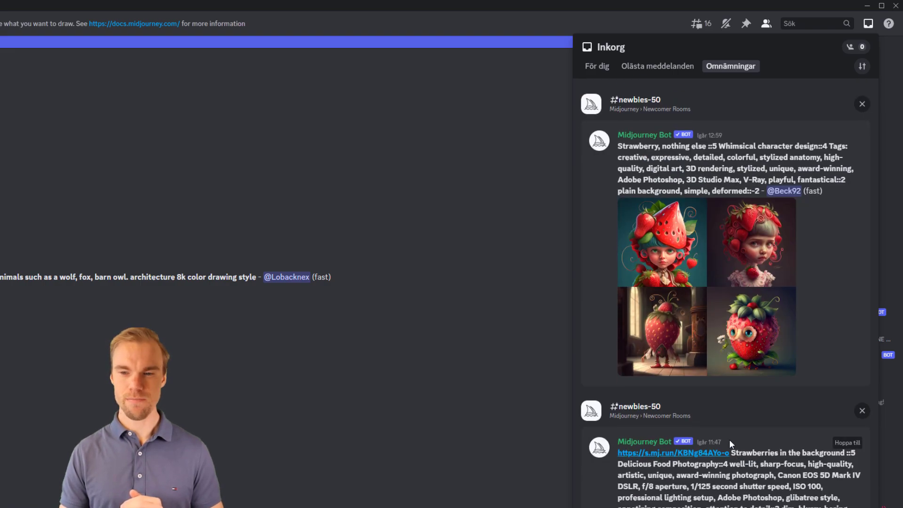
scroll(729, 440, up, 3)
scroll(720, 388, up, 3)
scroll(722, 353, up, 3)
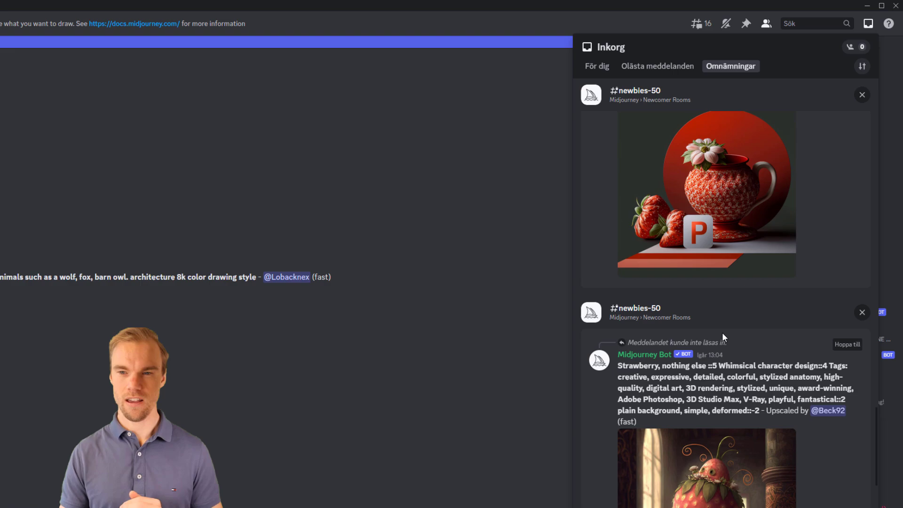
scroll(722, 333, up, 3)
scroll(720, 367, up, 4)
scroll(720, 402, up, 4)
scroll(718, 440, up, 4)
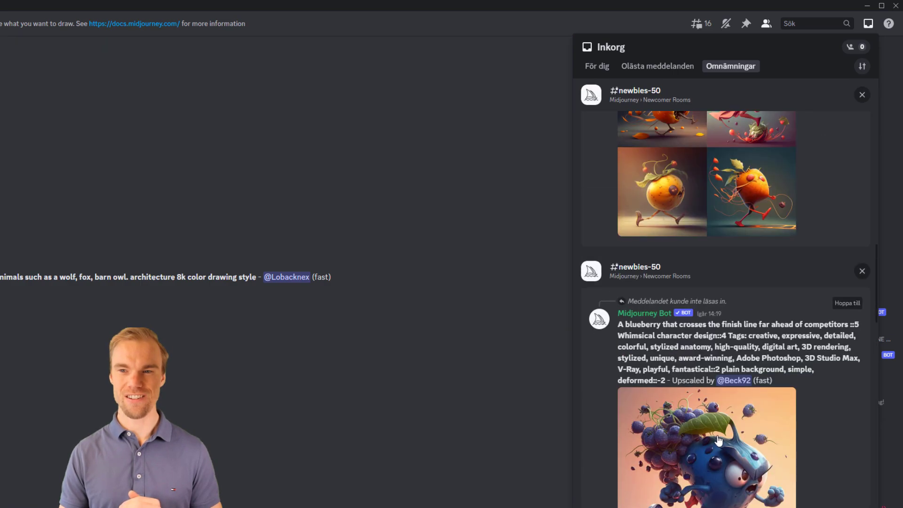
scroll(718, 423, up, 4)
scroll(719, 353, up, 4)
scroll(719, 283, up, 4)
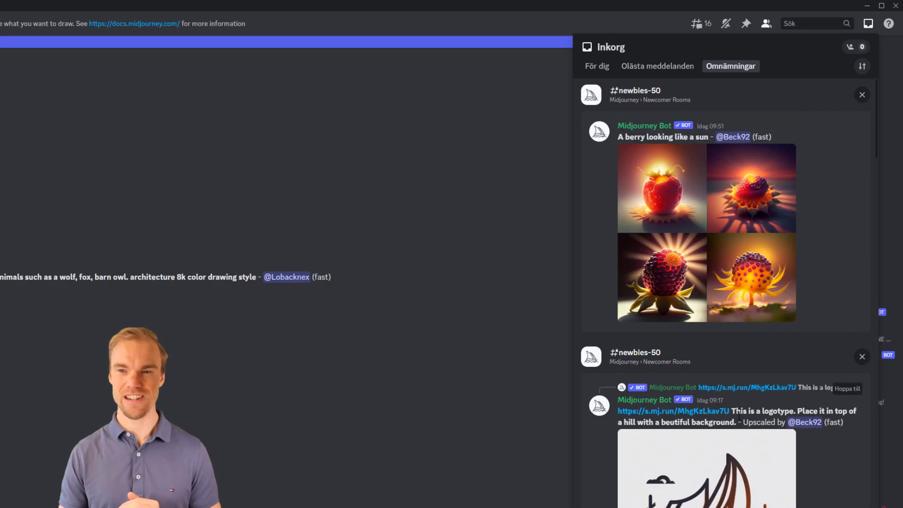
click(719, 228)
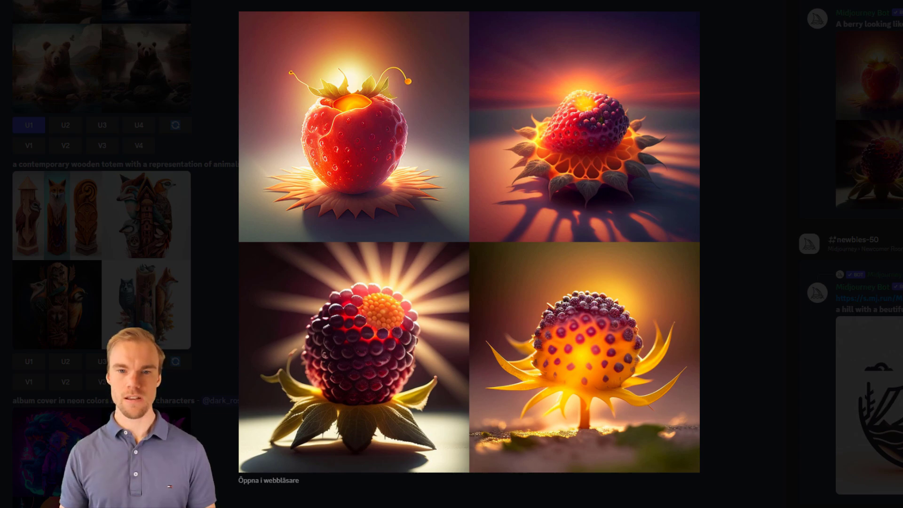
key(Escape)
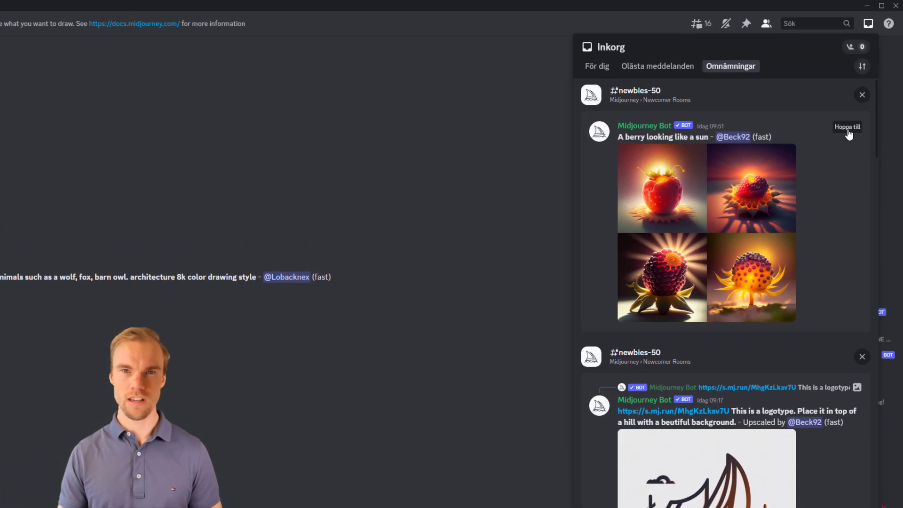
Step: Jump from the inbox to the berry grid message in #newbies-50
click(848, 126)
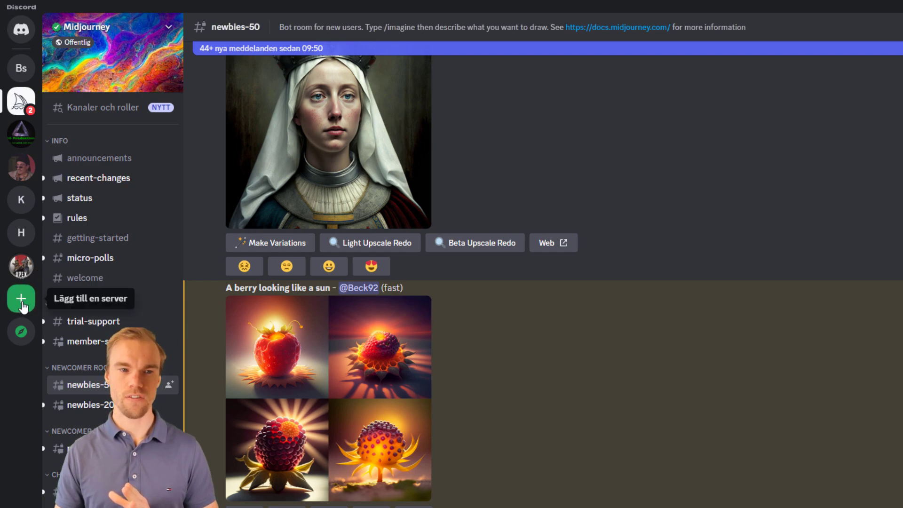
Step: Switch to Beck92s's allmänt channel and glance at the PowerPoint logo message's options
click(20, 68)
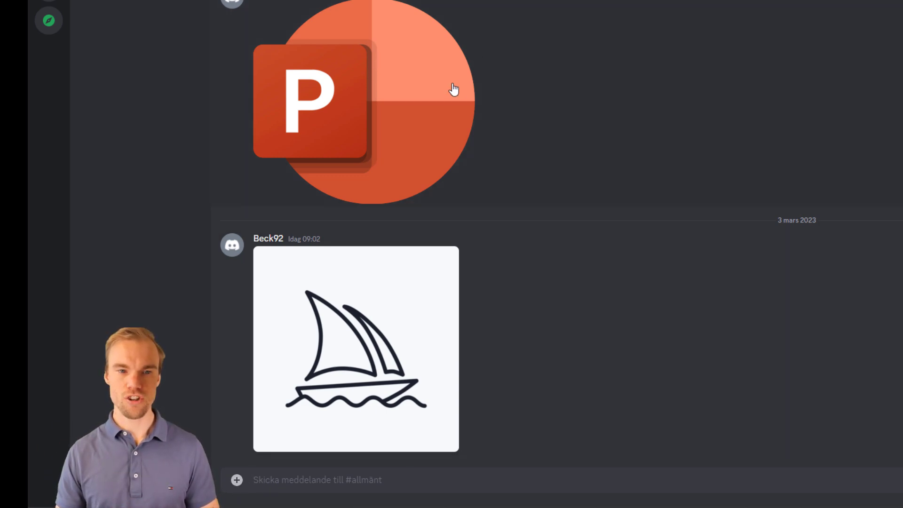
right_click(422, 113)
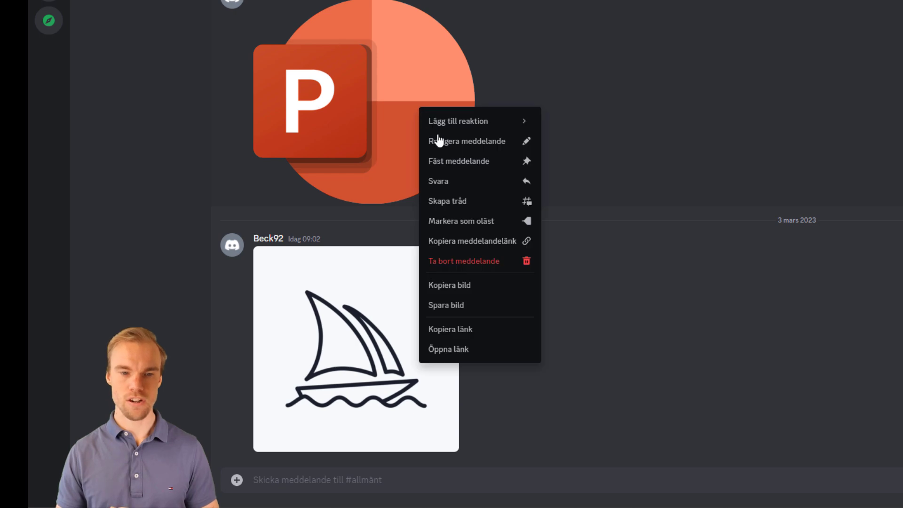
key(Escape)
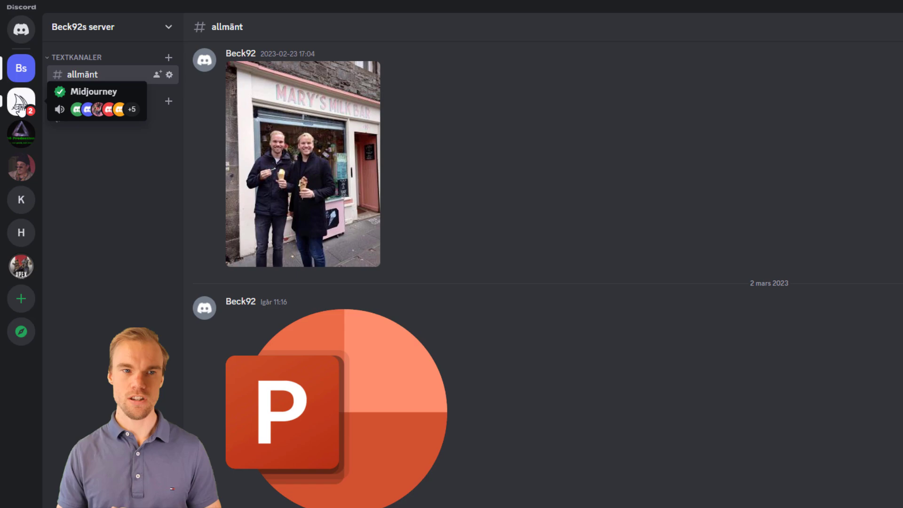
Step: Return to Midjourney's newbies-50 and select the /imagine command in the message box
click(21, 103)
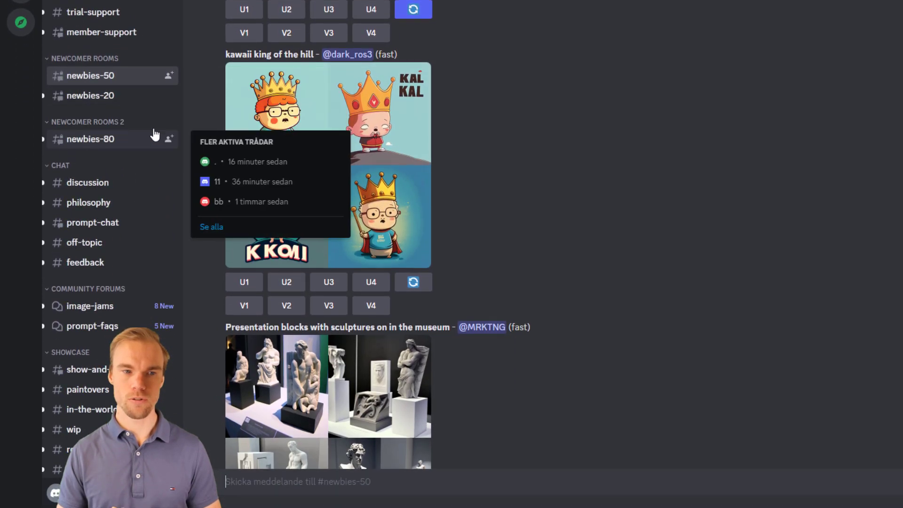
click(308, 482)
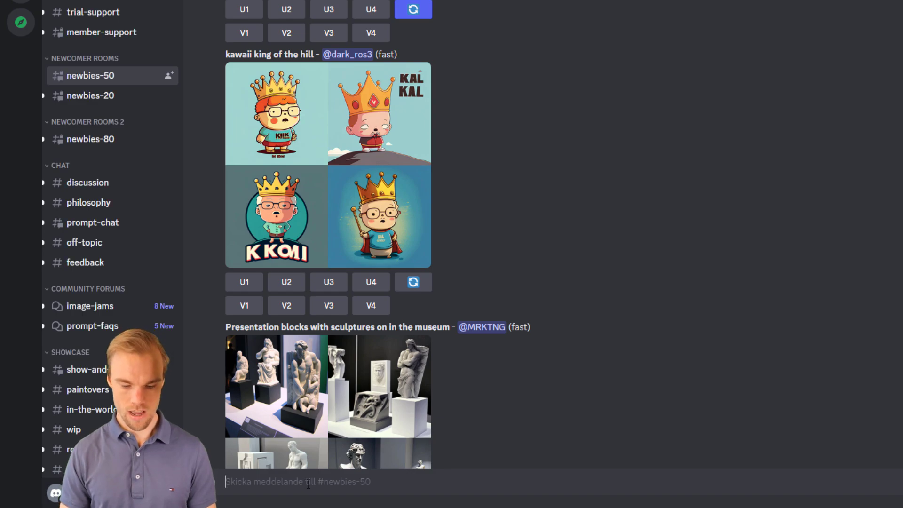
text(/imagine)
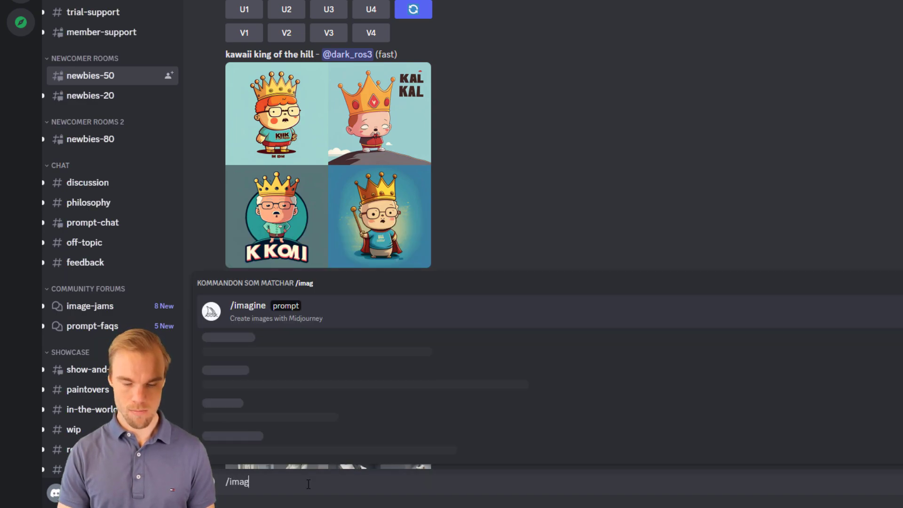
key(Return)
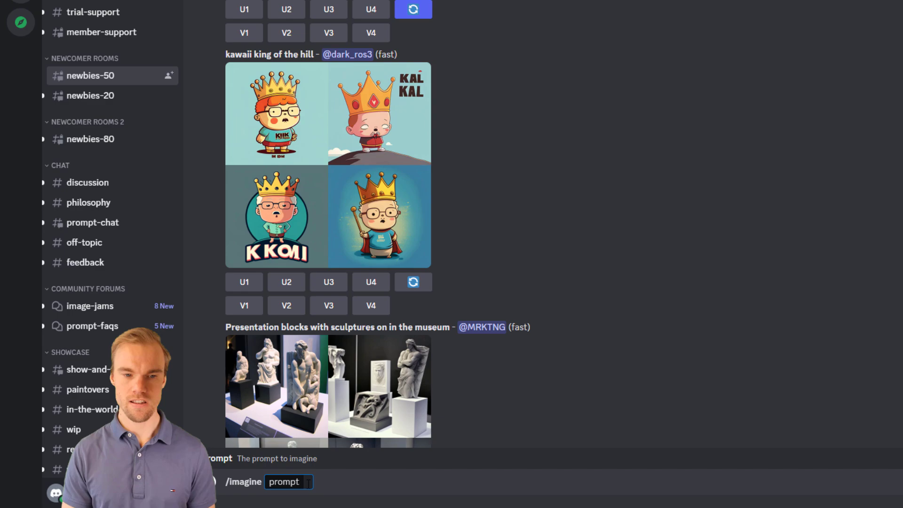